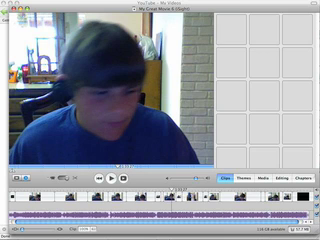
Step: Open the File menu for the iMovie HD project 'My Great Movie 6'
left_click(20, 0)
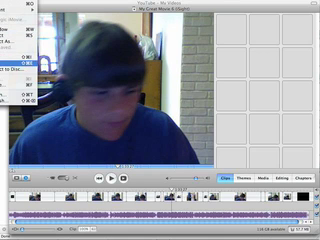
Step: Share the movie as a QuickTime file compressed for Web Streaming, saving it into Movies
key("Escape")
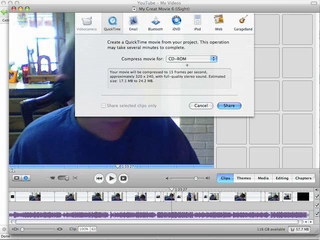
left_click(190, 60)
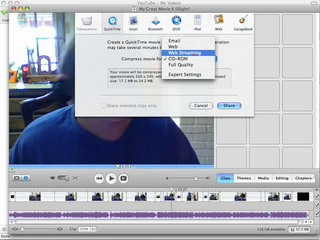
left_click(190, 59)
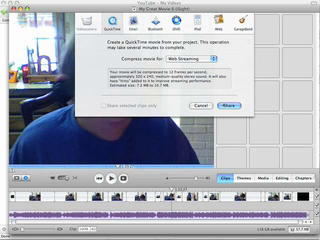
key("Return")
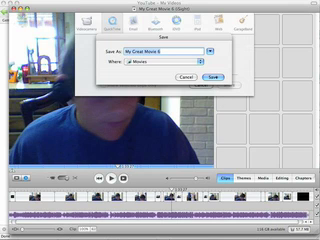
left_click(213, 76)
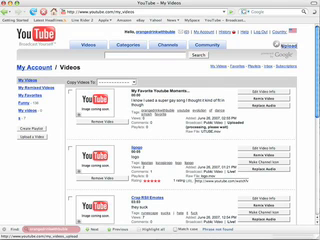
Step: Start a new video upload from YouTube's My Videos page
left_click(300, 44)
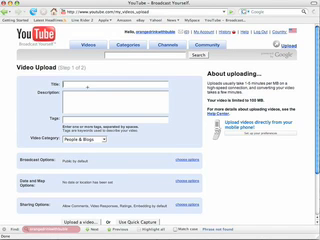
scroll(86, 93, "down", 1)
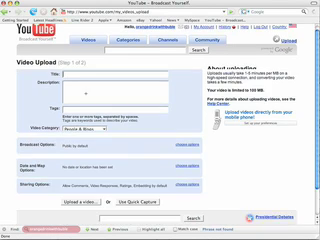
scroll(86, 93, "down", 1)
scroll(86, 93, "down", 1)
scroll(86, 93, "down", 1)
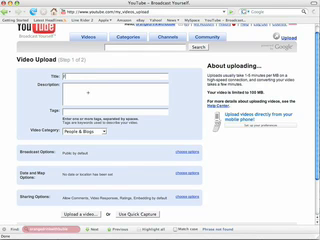
type("FGHJSDFGHJSDF")
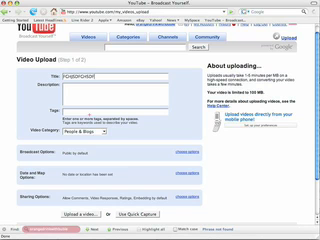
Step: Enter tags, add the missing description after the error, and resubmit the video details
left_click(66, 111)
type("SDDFFSDE")
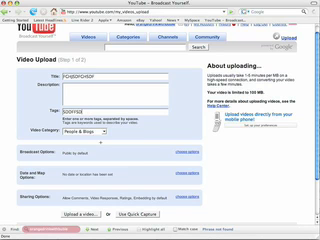
scroll(160, 150, "down", 3)
left_click(84, 169)
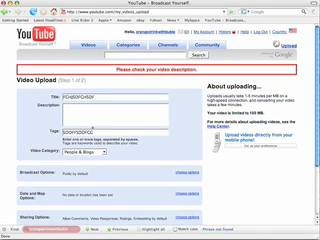
left_click(91, 121)
type("XSEFXCE")
scroll(160, 120, "down", 1)
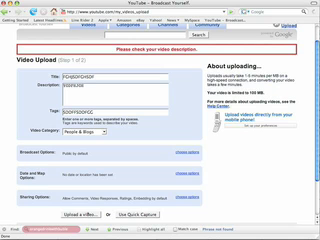
left_click(80, 214)
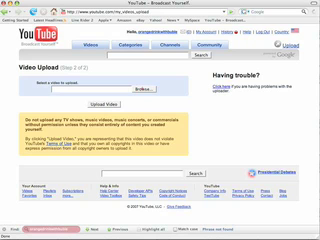
left_click(143, 89)
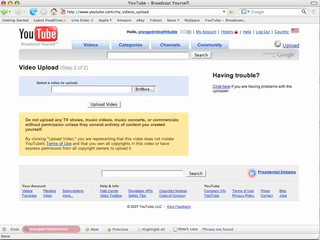
left_click(143, 89)
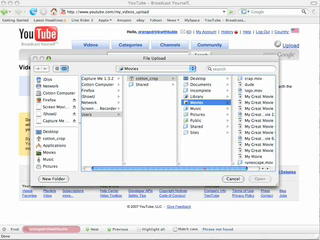
scroll(175, 120, "right", 2)
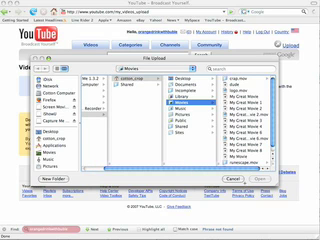
left_click(234, 179)
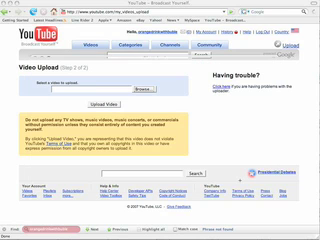